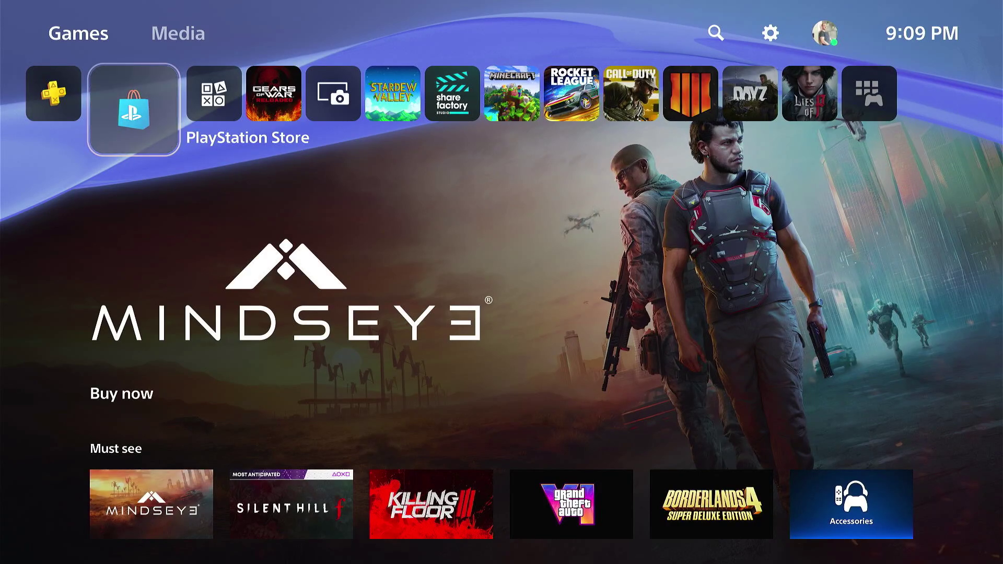
Open the System section of the console Settings.
key(Up)
key(Right)
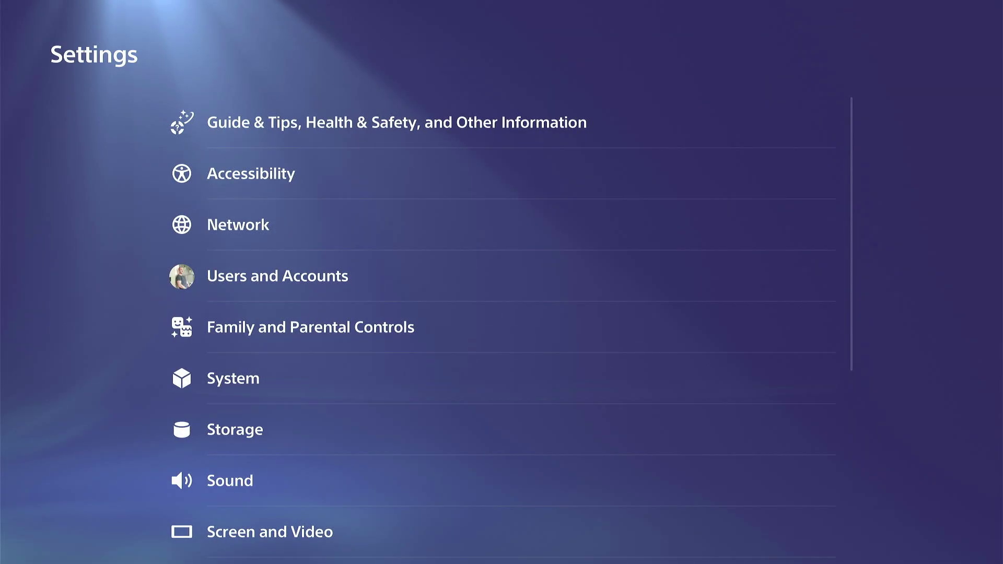
key(Down)
key(Down)
key(Up)
key(Up)
key(Return)
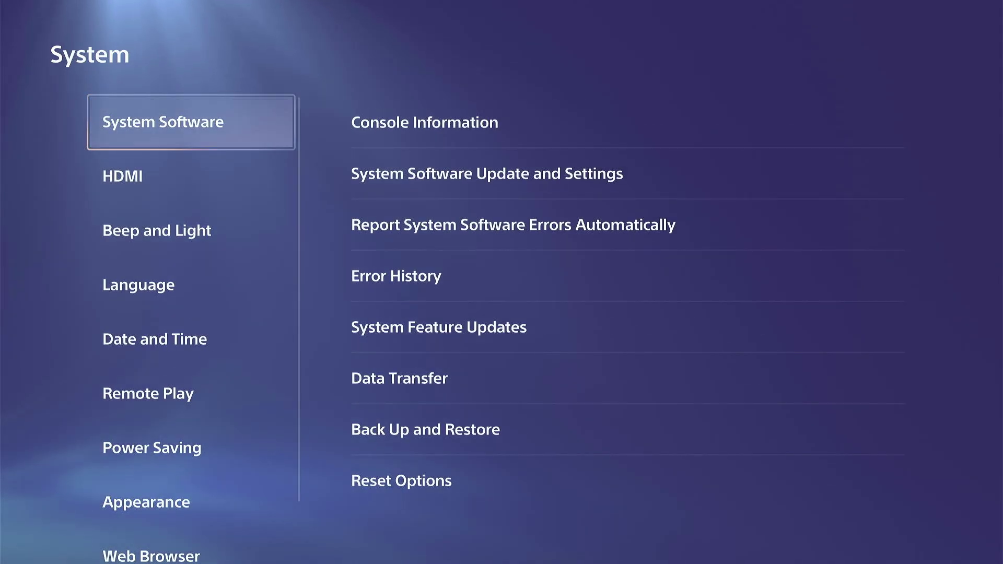
Confirm Stay Connected and Enable Turning On from Network are on in rest mode features.
key(Down)
key(Down)
key(Down)
key(Down)
key(Down)
key(Down)
key(Return)
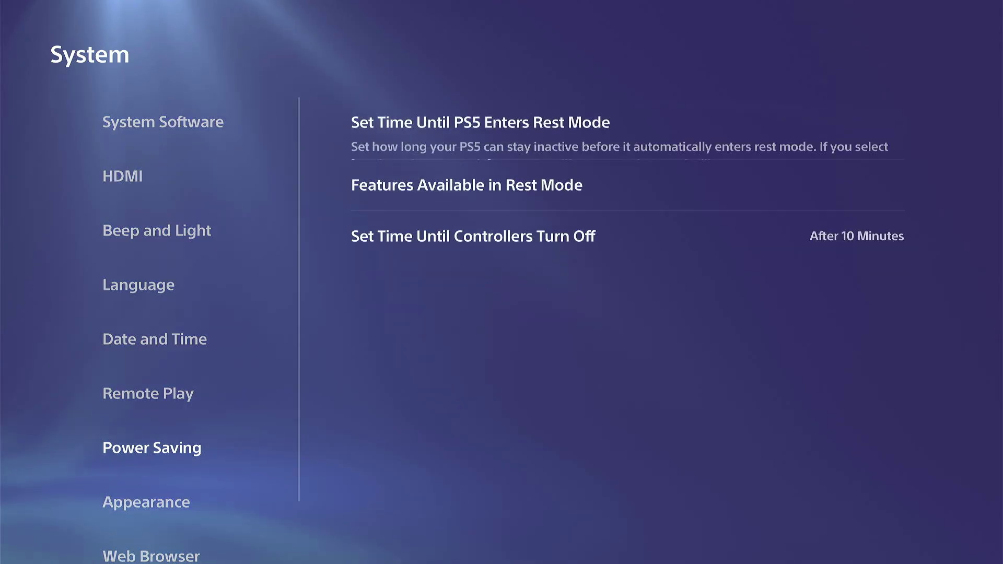
key(Down)
key(Return)
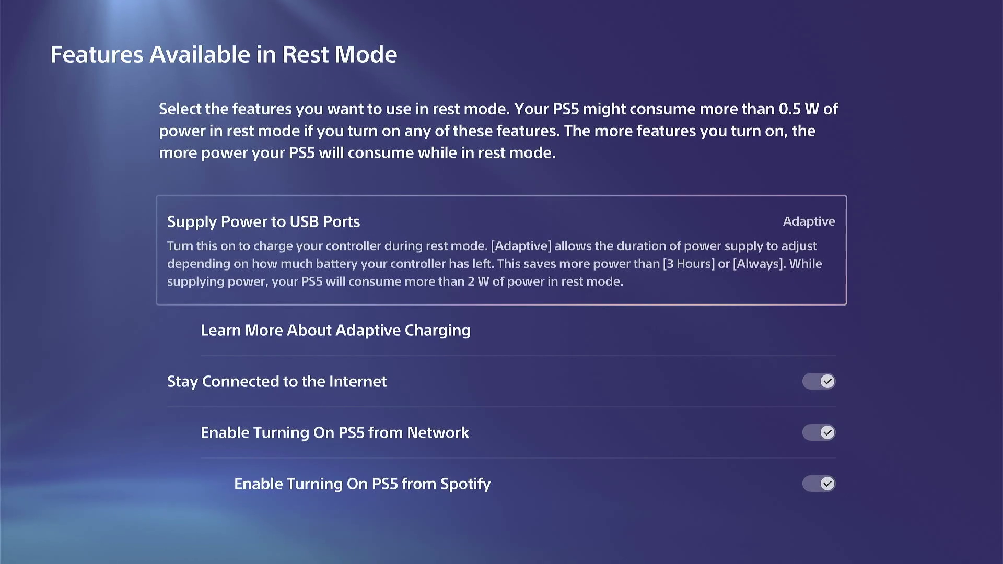
key(Down)
key(Down)
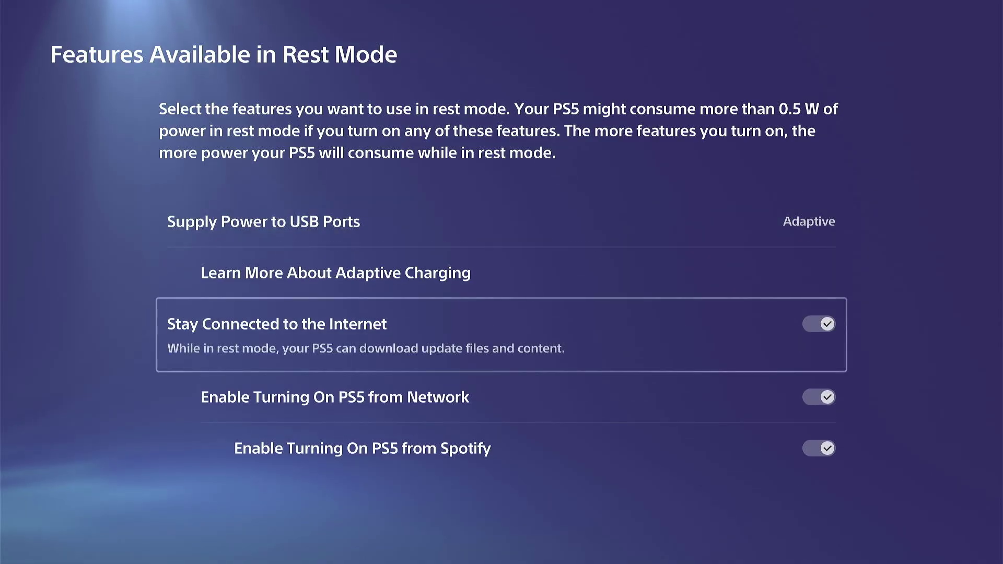
key(Down)
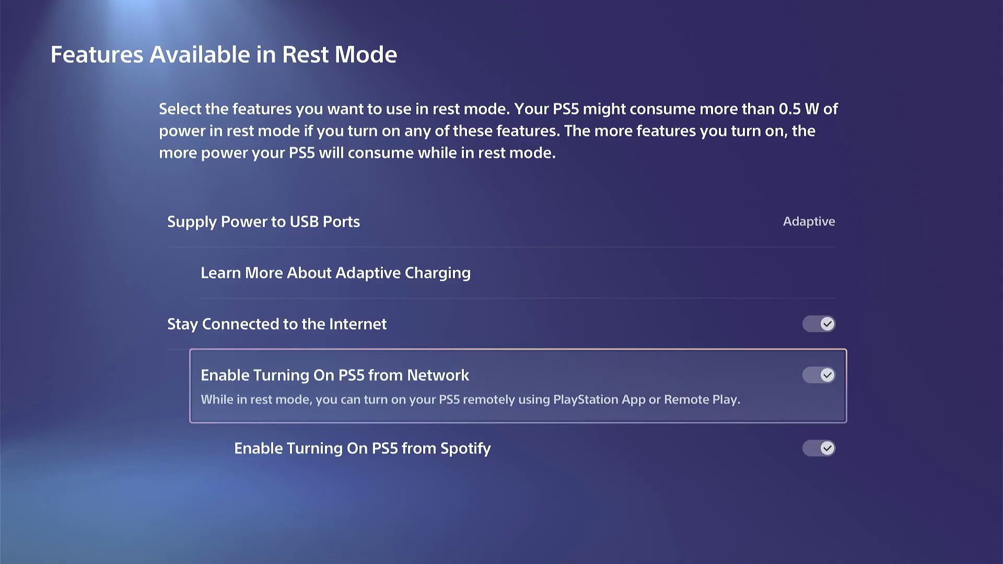
key(Escape)
Confirm Enable Remote Play is on for every user, then return to Remote Play settings.
key(Left)
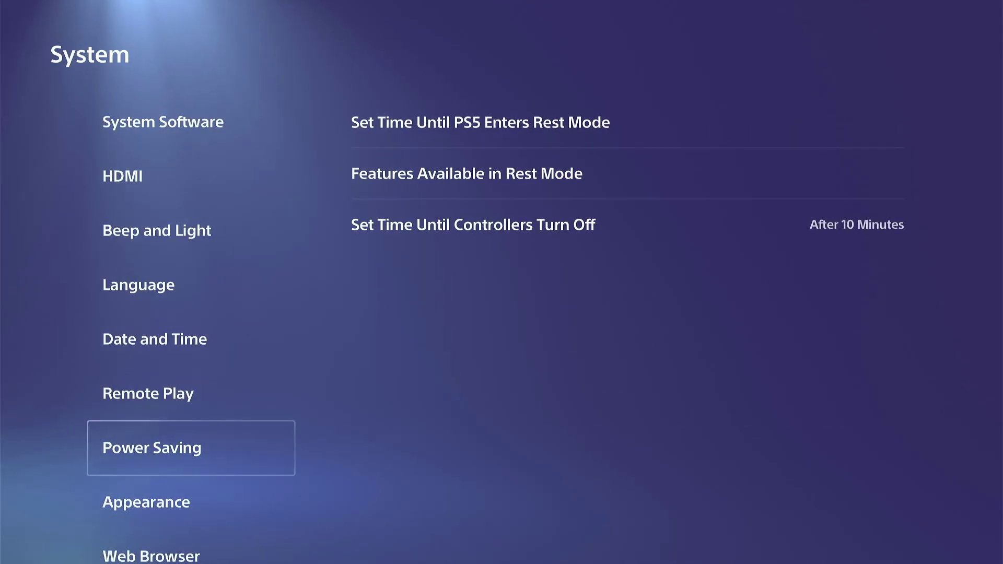
key(Up)
key(Right)
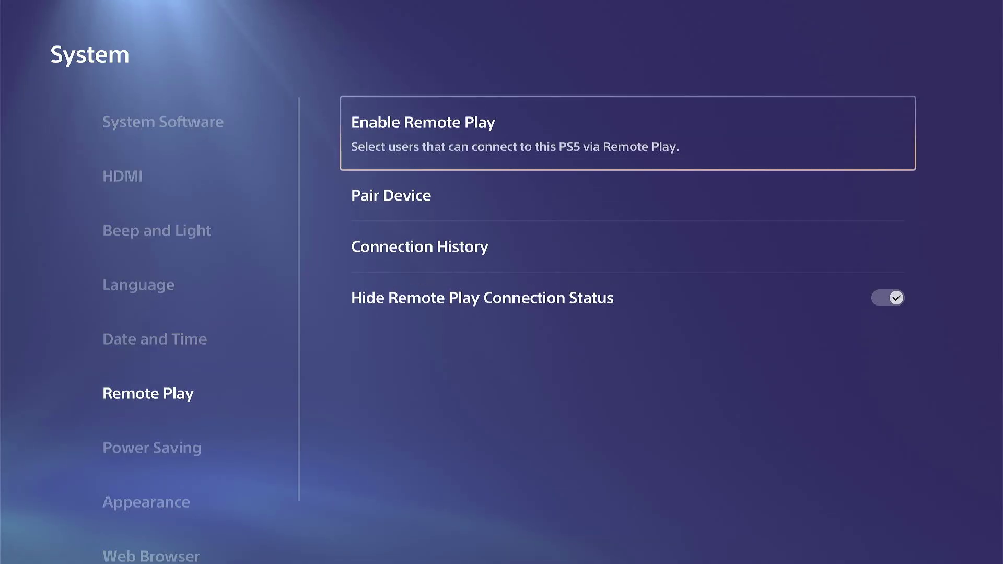
key(Return)
key(Down)
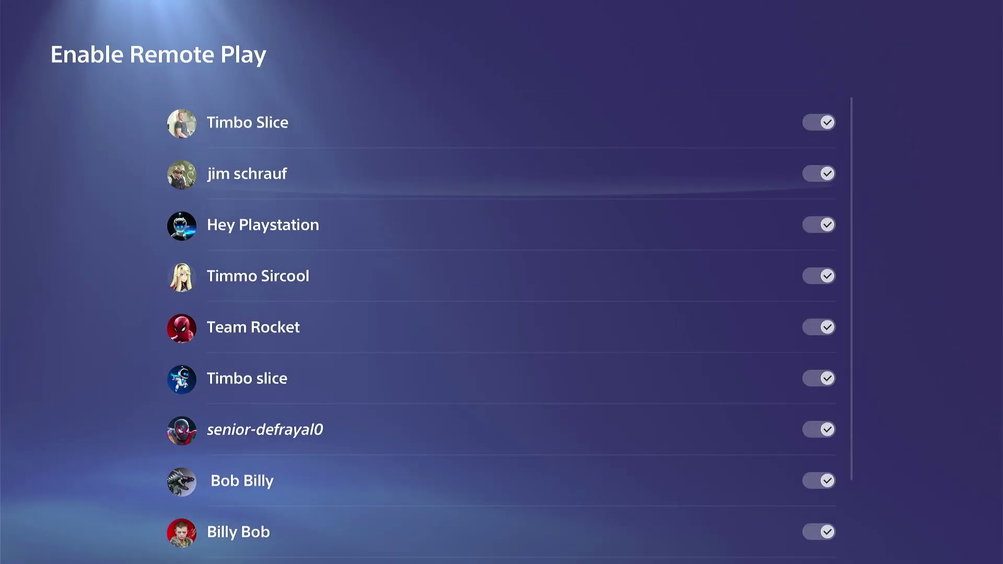
key(Escape)
key(Left)
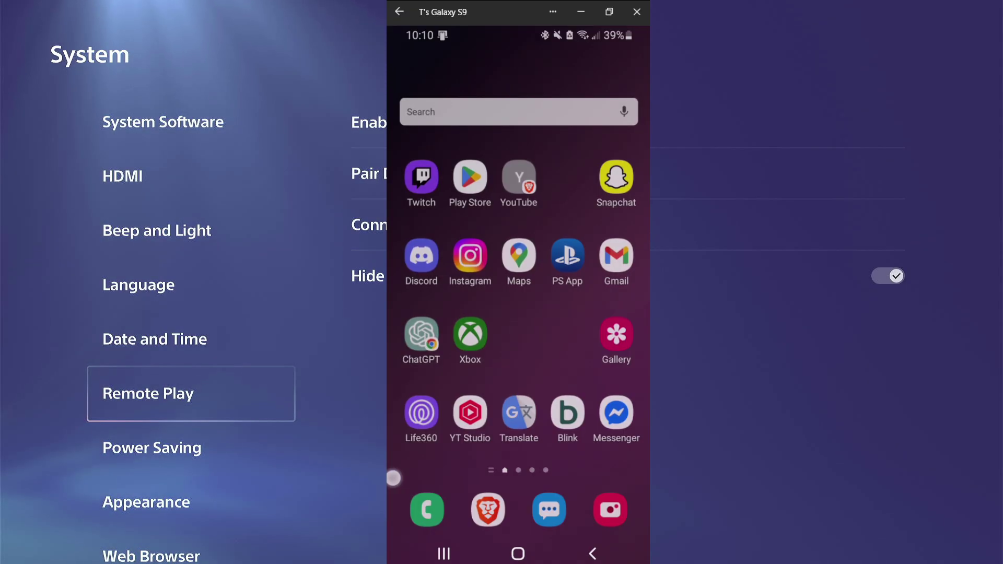
Open Stardew Valley's page from the Game Library in the phone's PlayStation App.
click(568, 257)
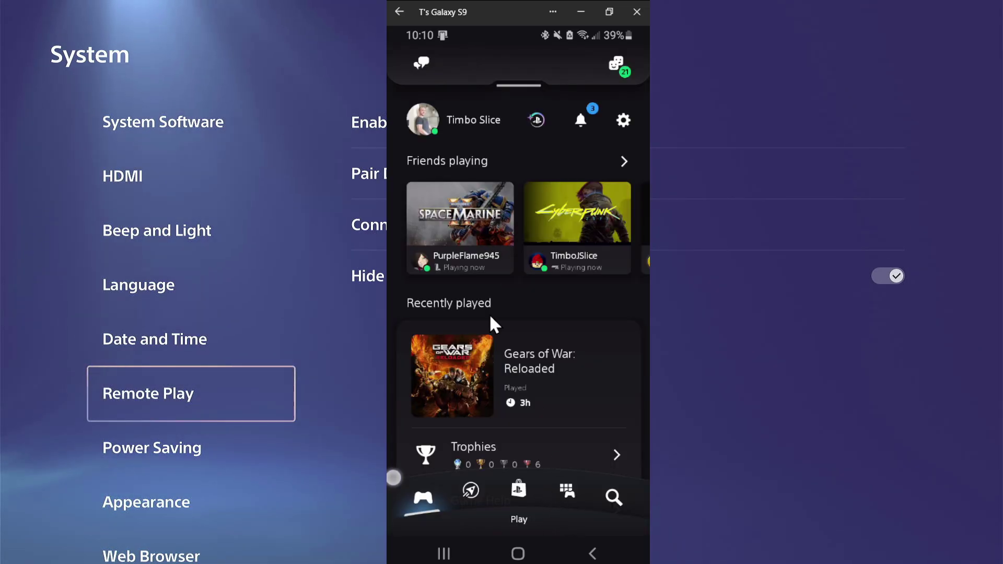
click(566, 489)
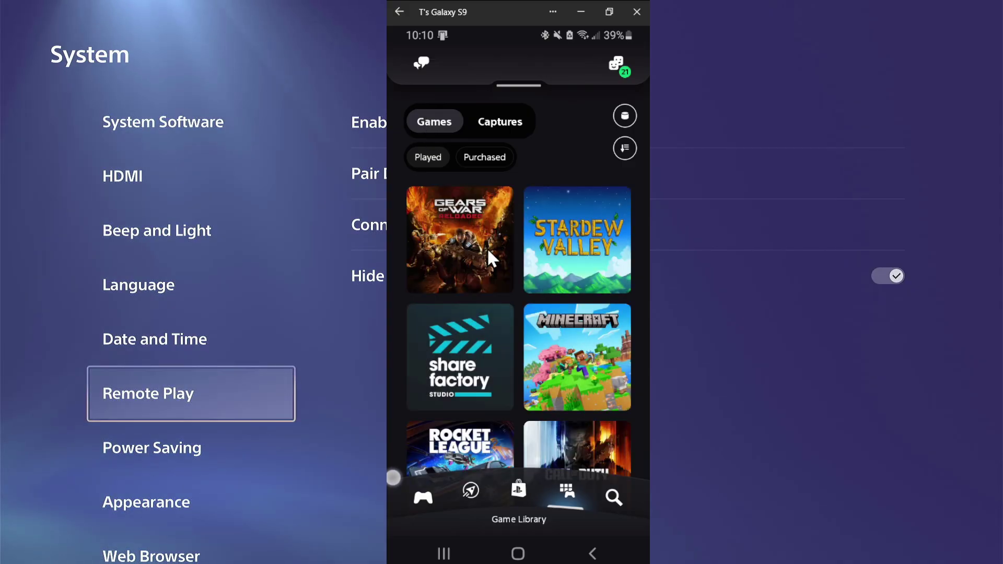
click(558, 248)
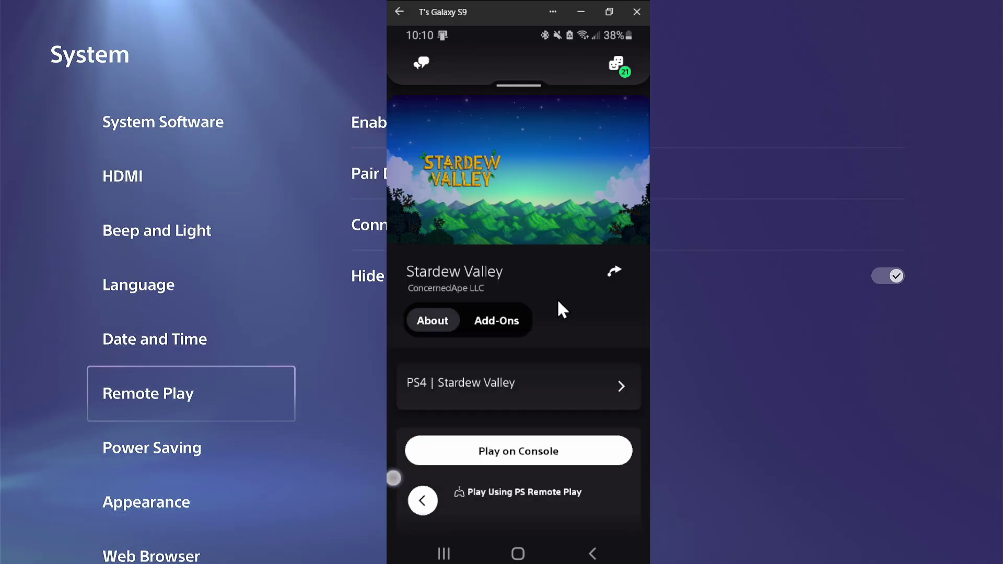
scroll(559, 313, down, 1)
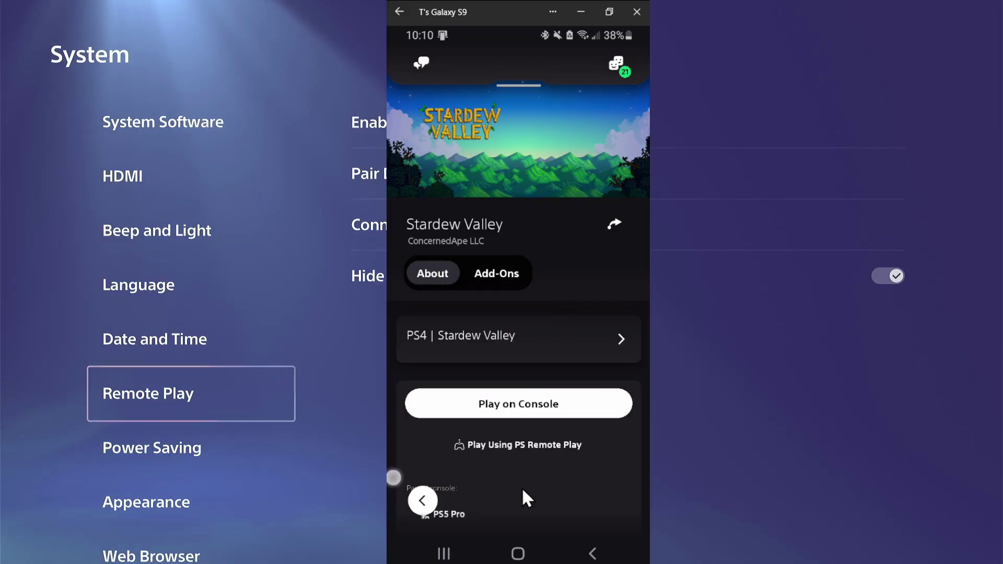
scroll(464, 454, up, 1)
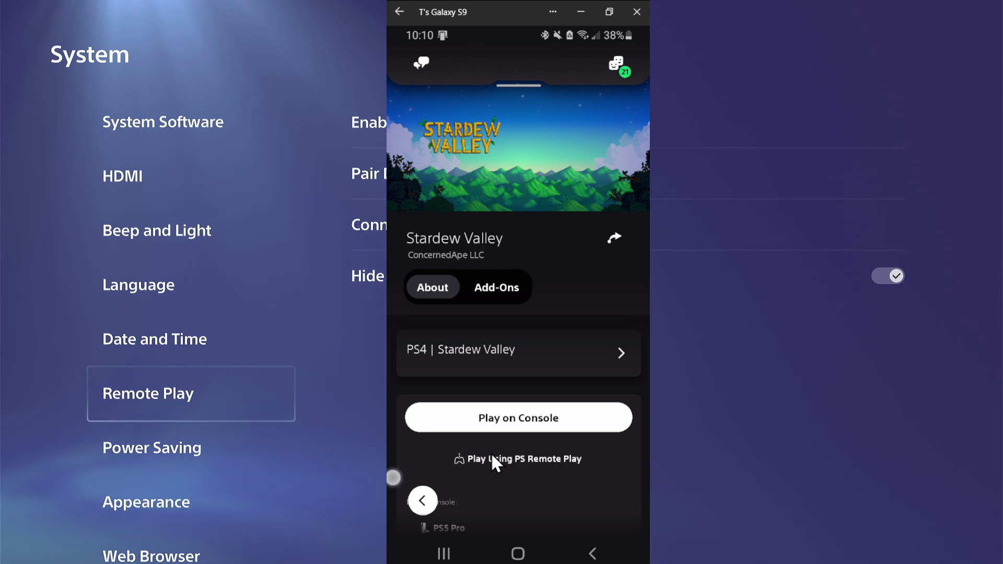
Play Stardew Valley on the console and dismiss the Now playing! sheet.
click(485, 421)
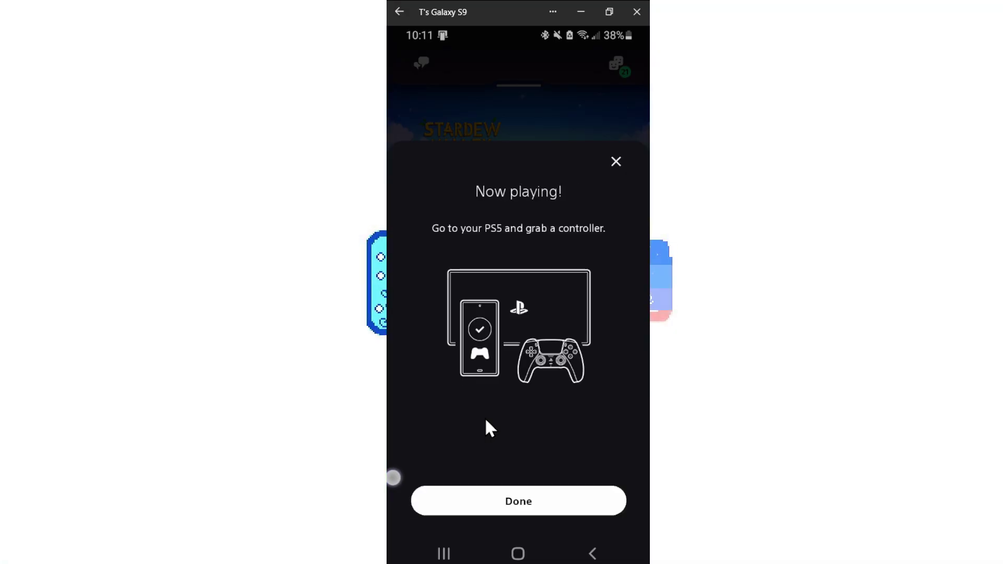
click(543, 495)
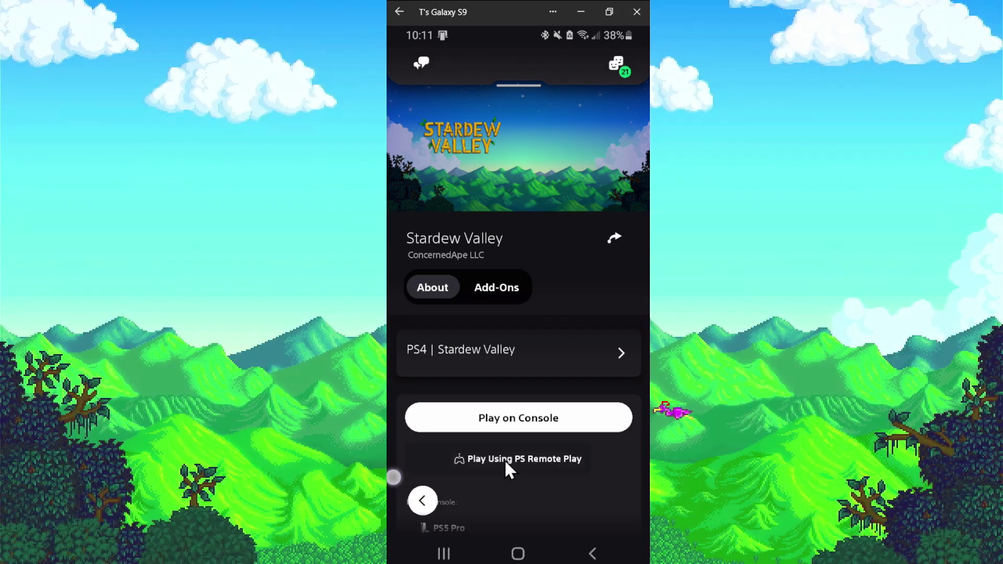
Start Stardew Valley on the phone through PS Remote Play.
click(504, 459)
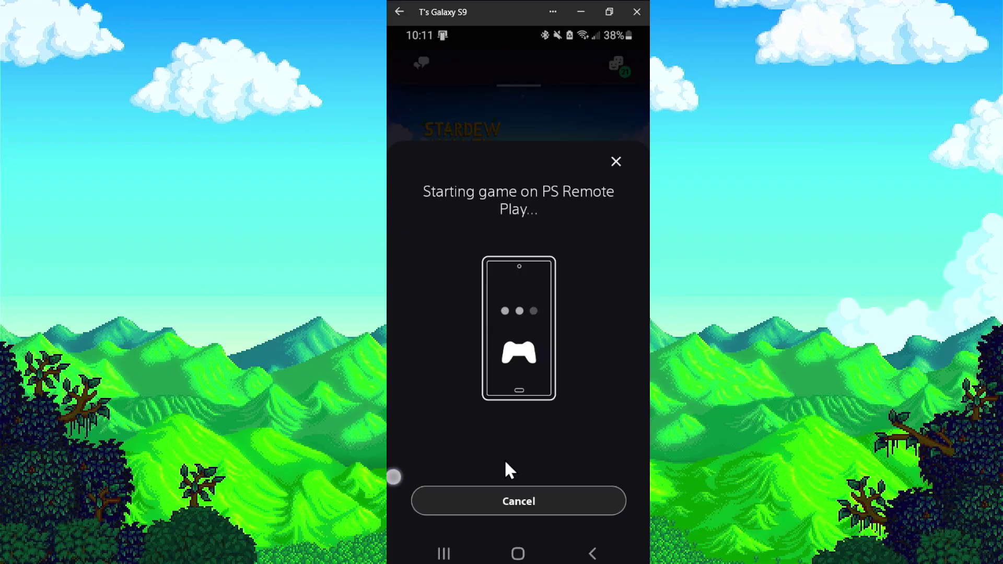